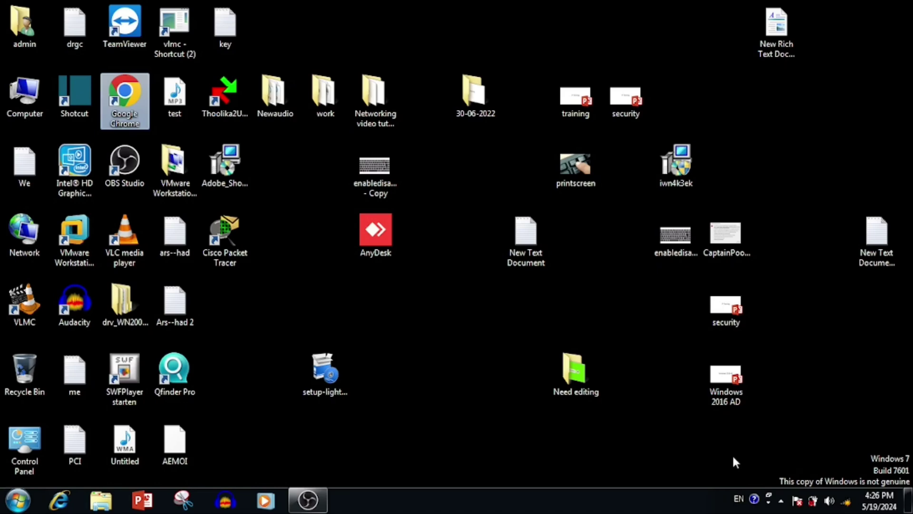
- Check the wired connection's IPv4 address and IPv4 DNS server in Network Connections
key(super+r)
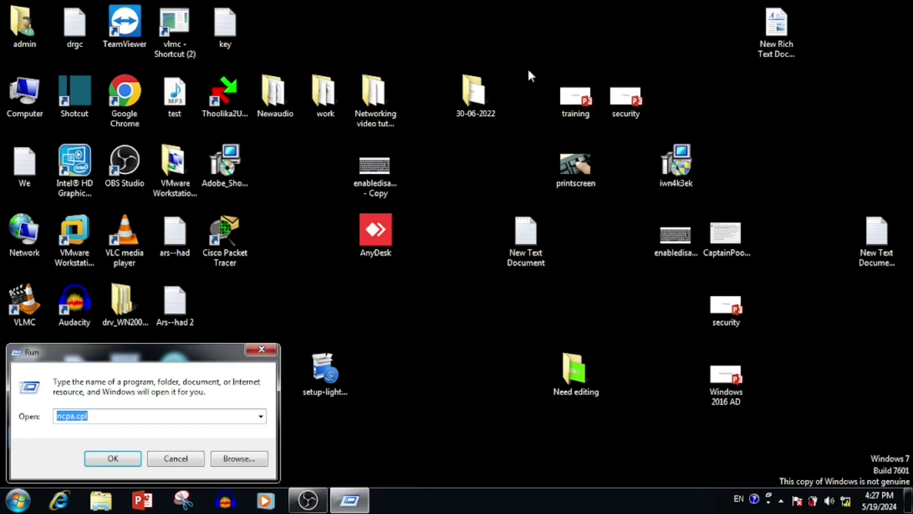
key(Return)
double_click(332, 143)
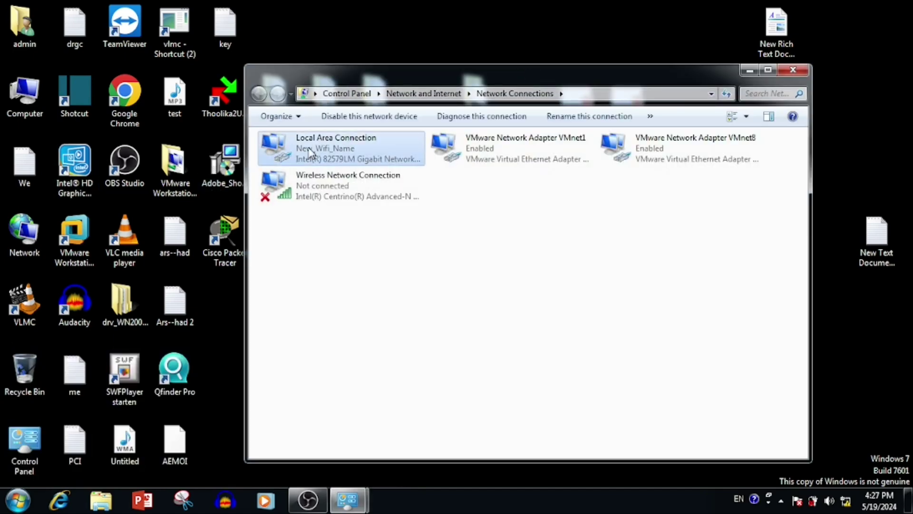
click(387, 238)
click(487, 233)
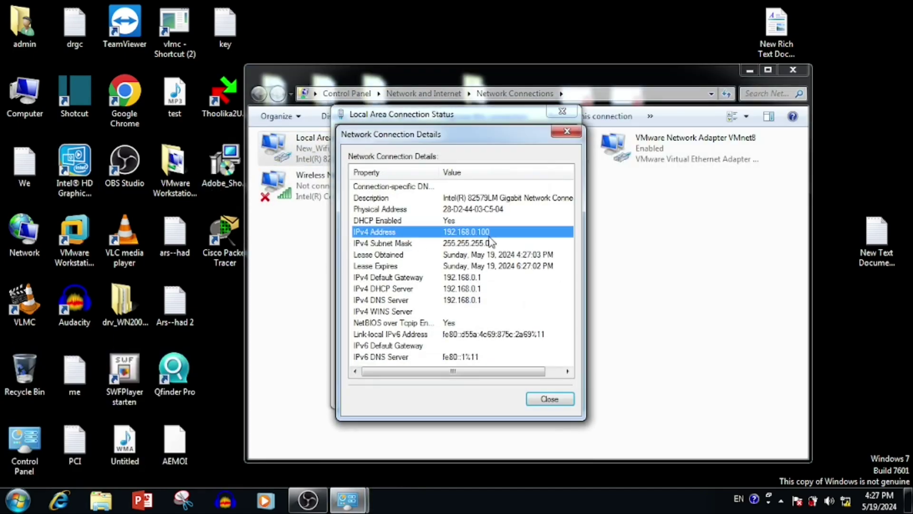
click(475, 301)
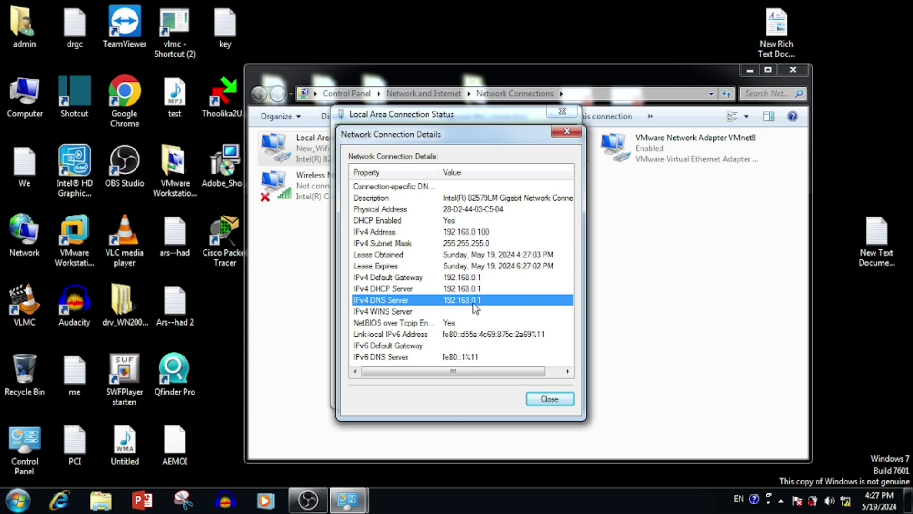
click(566, 131)
click(787, 71)
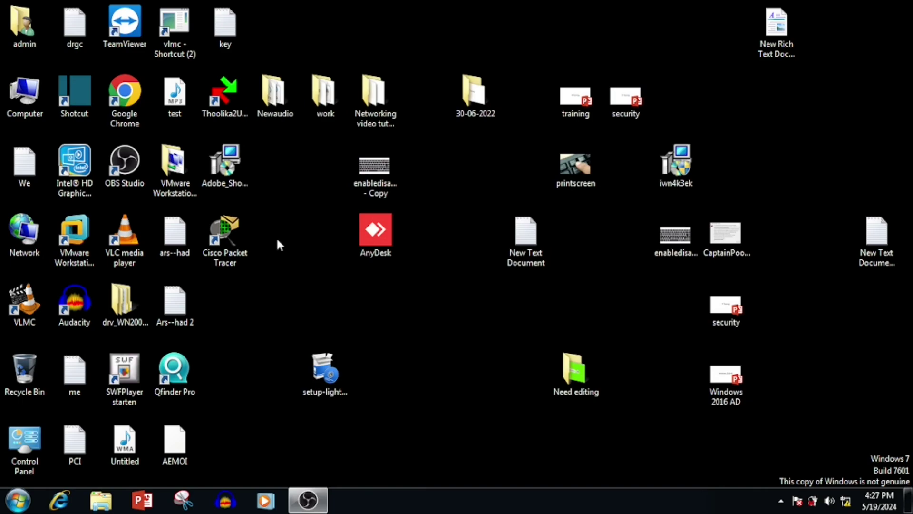
- Load the router page at 192.168.0.1 in Chrome and dismiss the Tether app banner
double_click(121, 104)
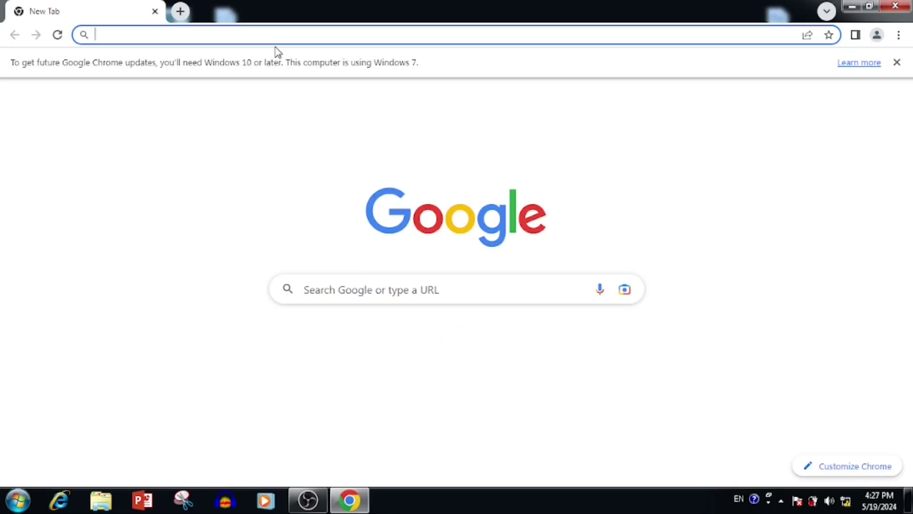
text(192.168.0.1)
key(Return)
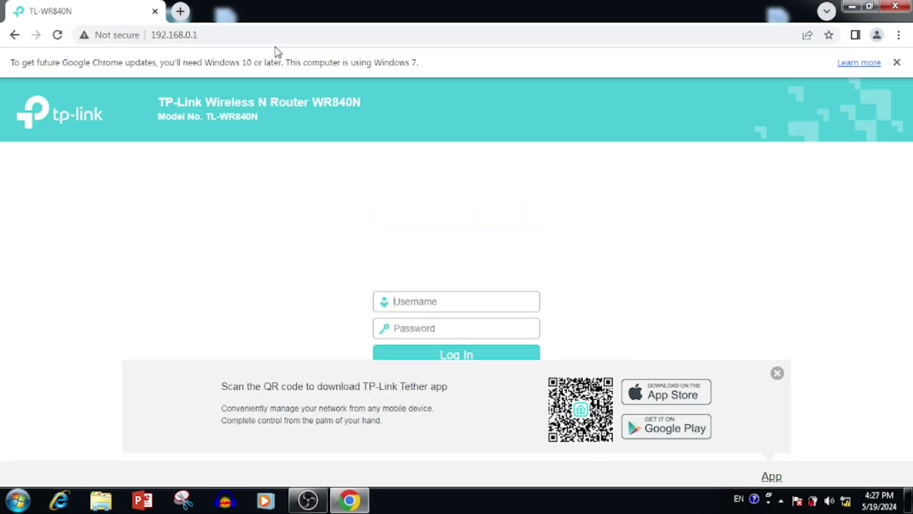
click(777, 373)
- Log in to the router with its username and password
click(416, 301)
text(admin)
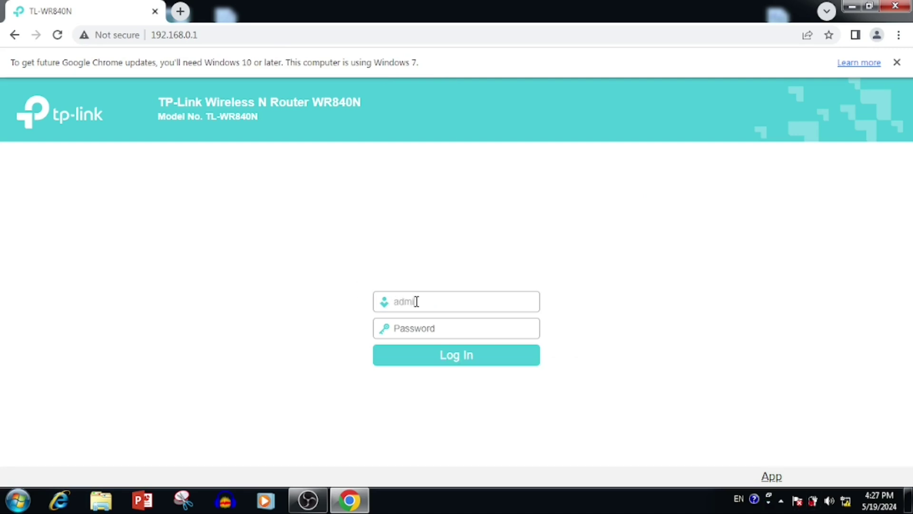
key(Tab)
text(admin)
key(Return)
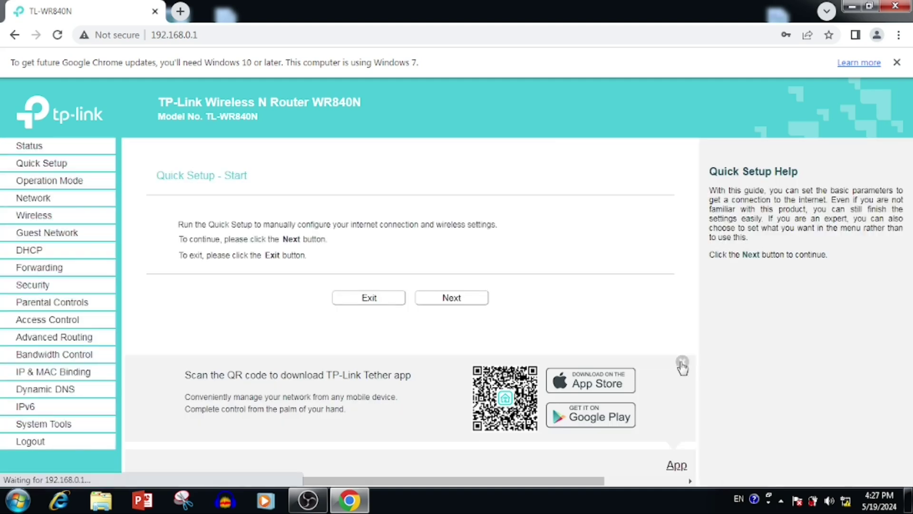
- Dismiss the Tether QR banner and go to the IP & MAC Binding settings
click(682, 363)
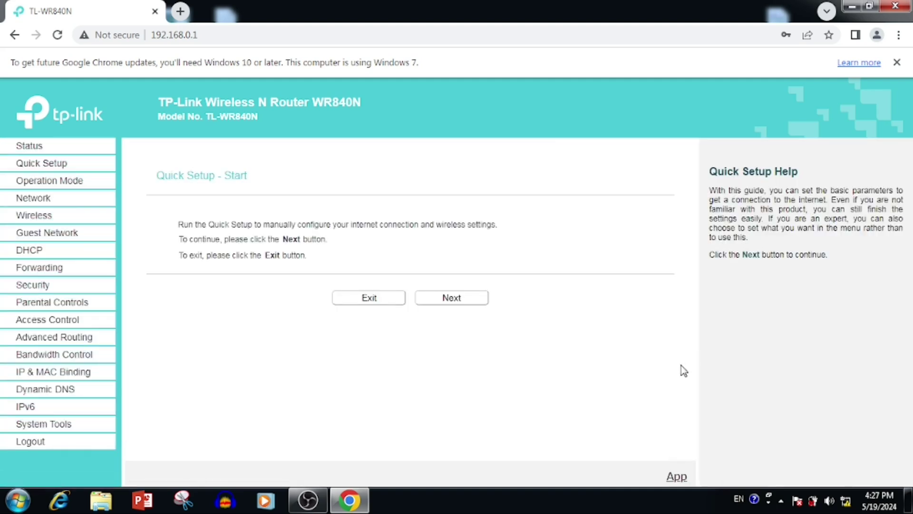
click(4, 376)
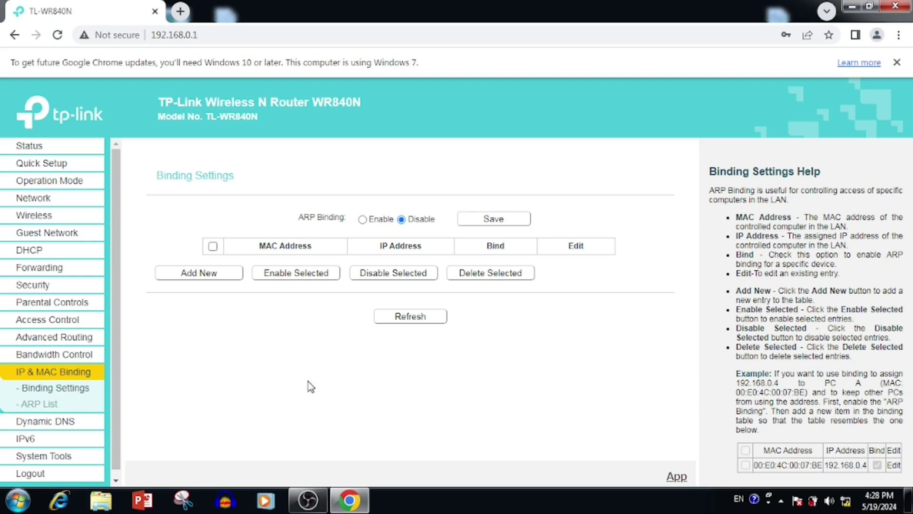
- Connect to the TP-Link_ADD8 Wi-Fi network as a Public network
click(845, 500)
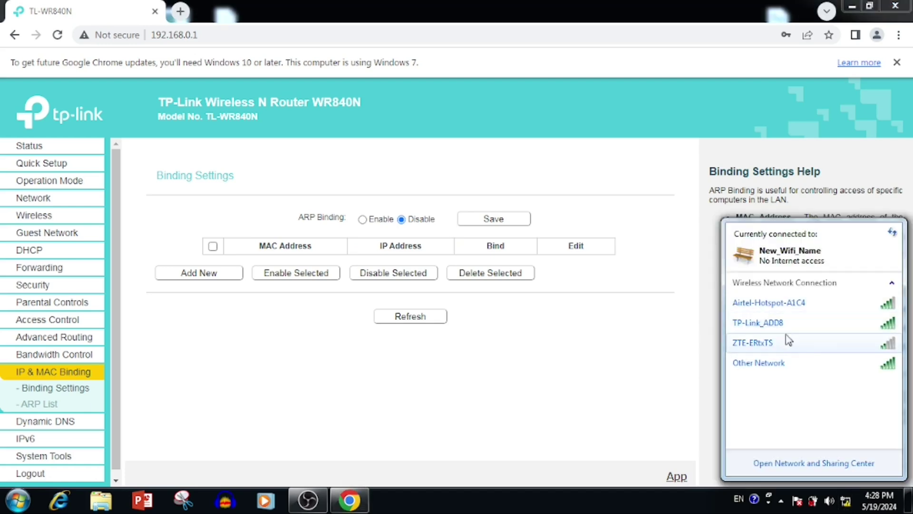
click(757, 322)
click(868, 345)
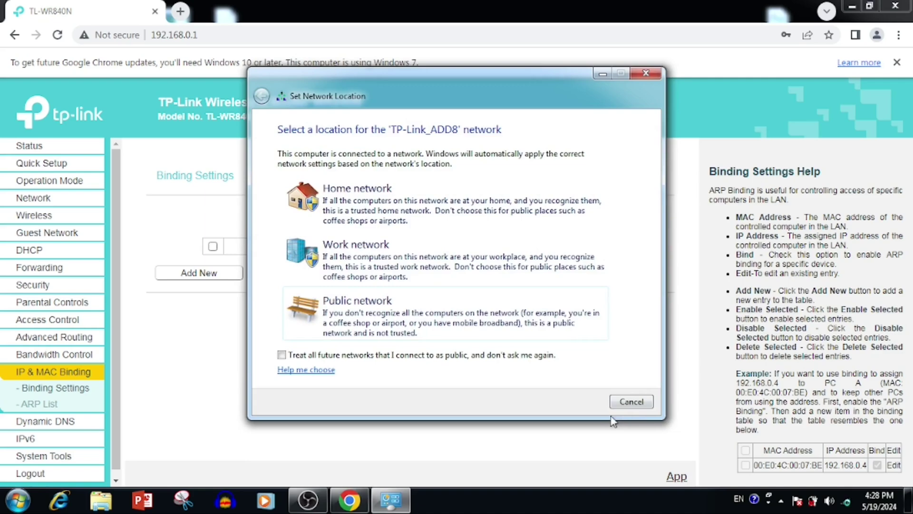
click(628, 458)
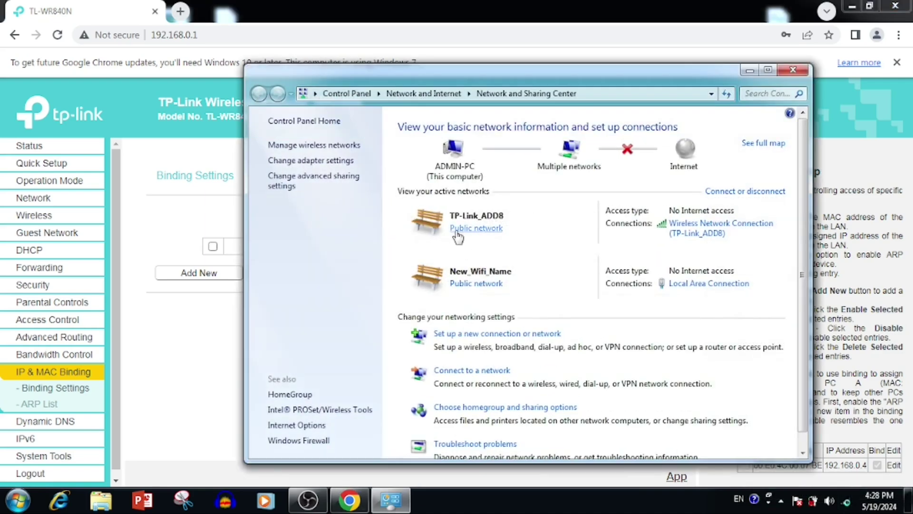
- Compare wired and wireless connection details, noting the Wi-Fi adapter's Physical Address
click(709, 283)
click(409, 244)
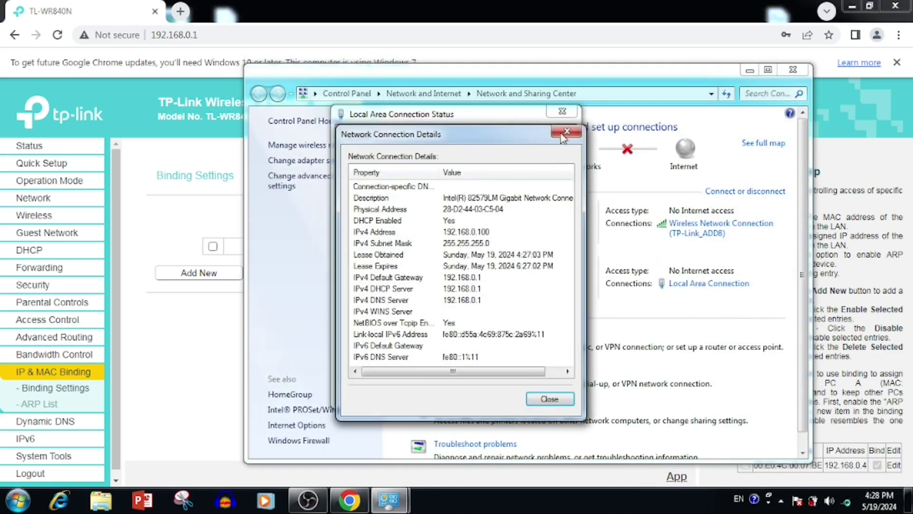
click(549, 398)
click(547, 389)
click(720, 223)
click(382, 277)
click(475, 209)
click(549, 399)
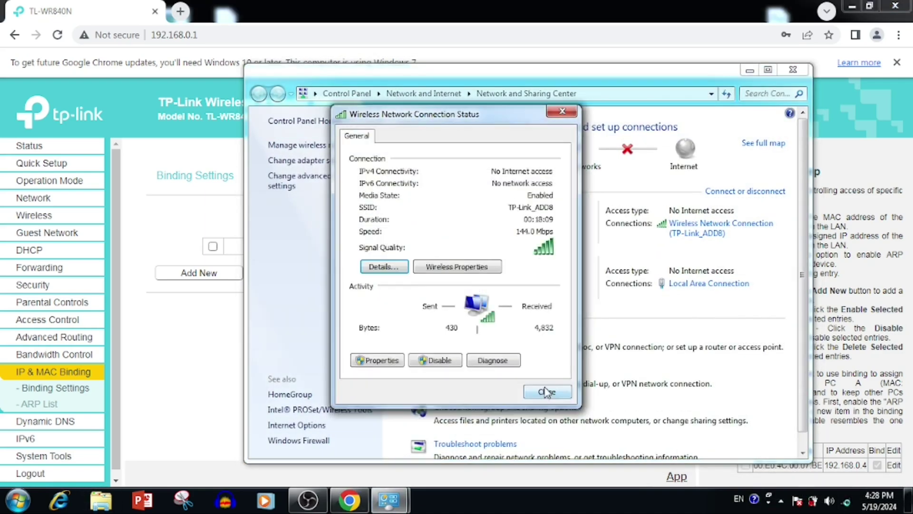
click(547, 389)
- Recheck the wired connection details and close Network and Sharing Center
click(708, 283)
click(382, 241)
click(567, 131)
click(562, 111)
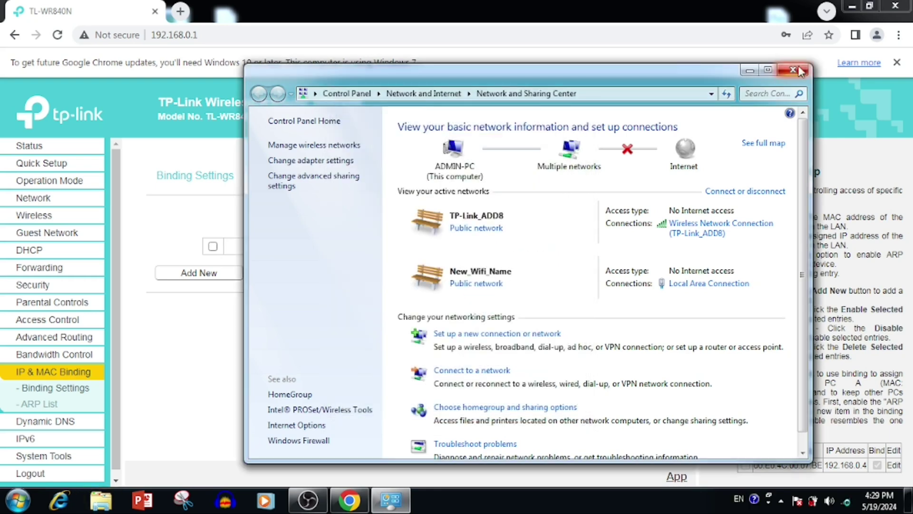
click(792, 69)
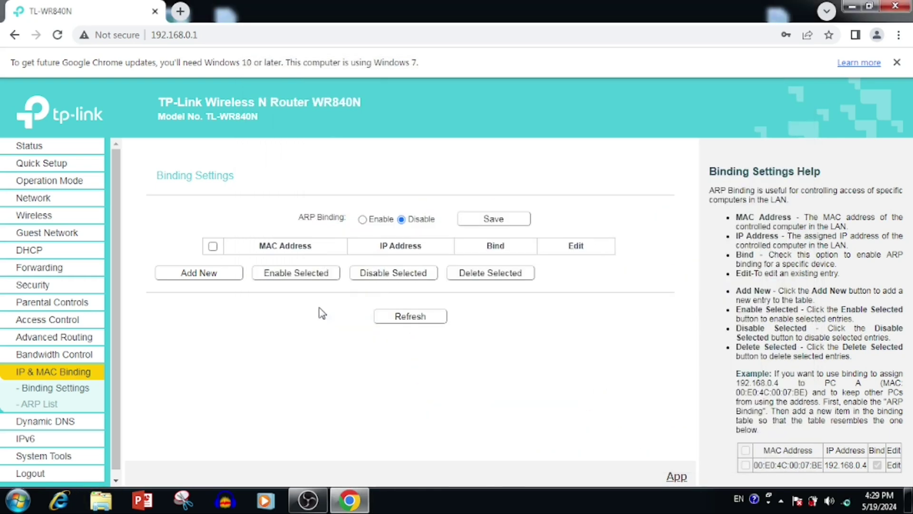
- Load 28:D2:44:03:C5:04 and 84:3A:4B:85:80:90 from the ARP List into the binding table
click(37, 406)
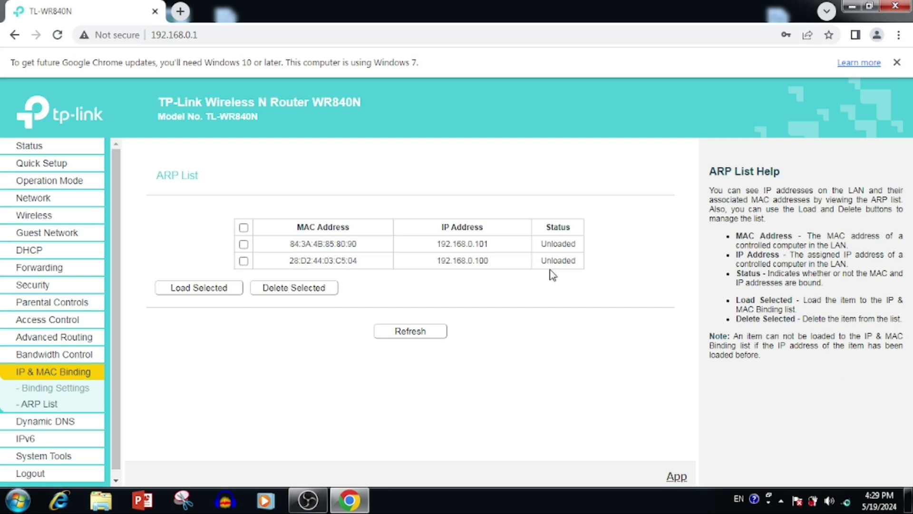
click(243, 261)
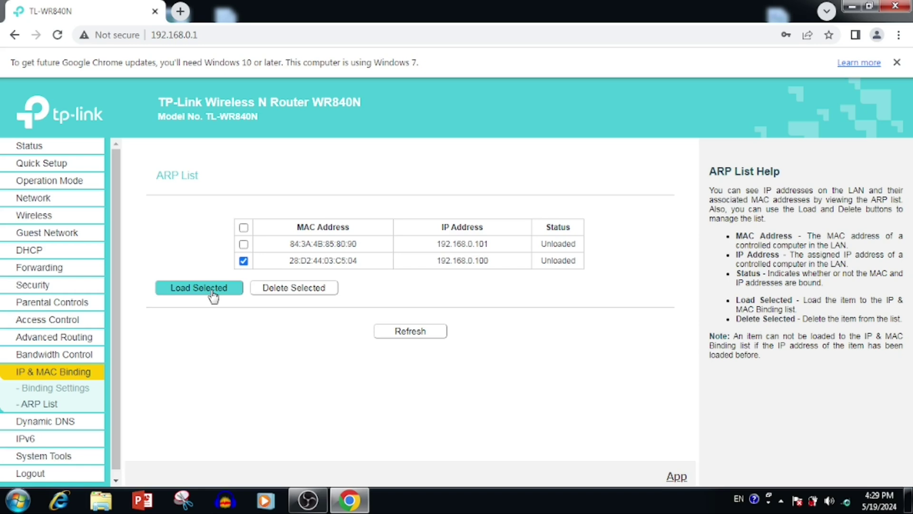
click(212, 291)
click(243, 261)
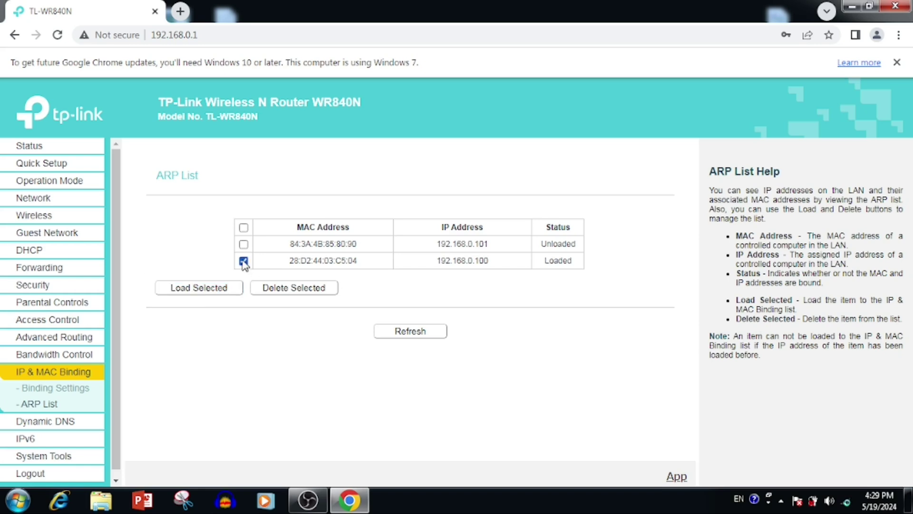
click(243, 260)
click(244, 244)
click(199, 287)
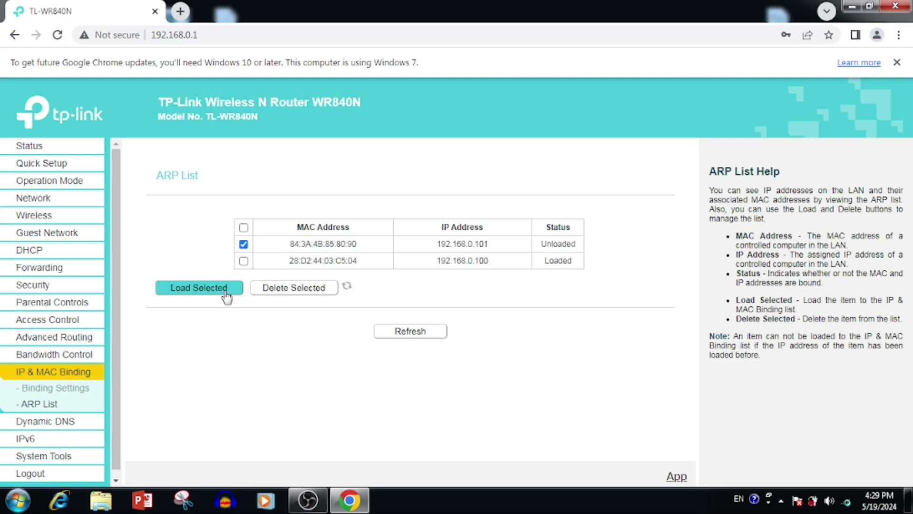
click(53, 388)
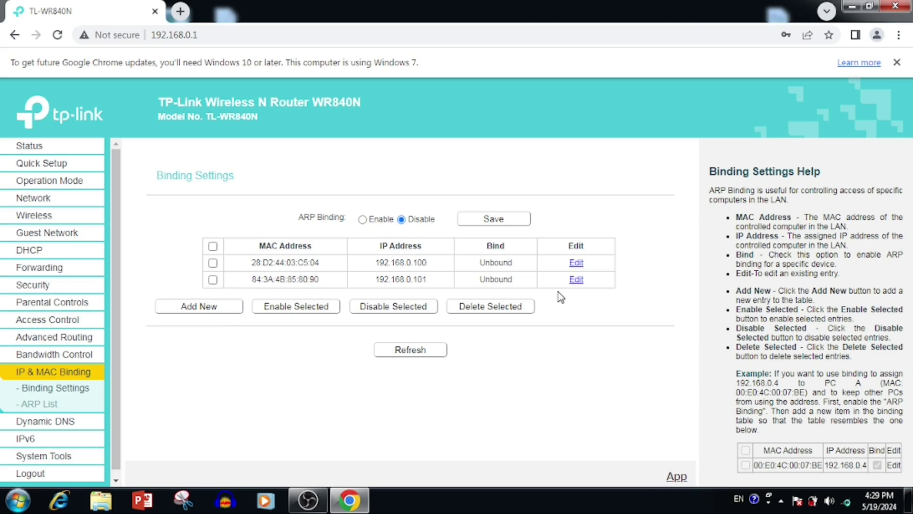
- Enable and save ARP Binding, then bind both the 84:3A:4B:85:80:90 and 28:D2:44:03:C5:04 entries
click(364, 220)
click(501, 218)
click(212, 280)
click(312, 315)
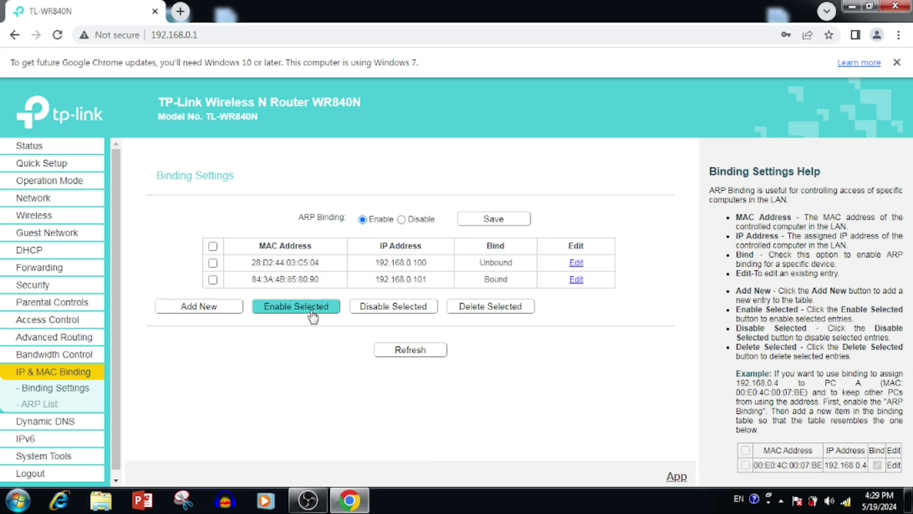
click(213, 263)
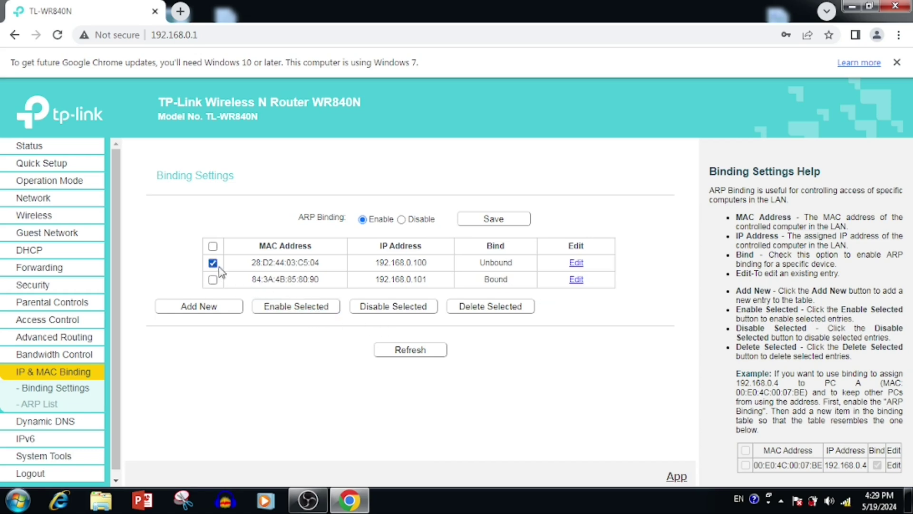
click(302, 308)
- Unbind and then delete the 84:3A:4B:85:80:90 entry
click(212, 279)
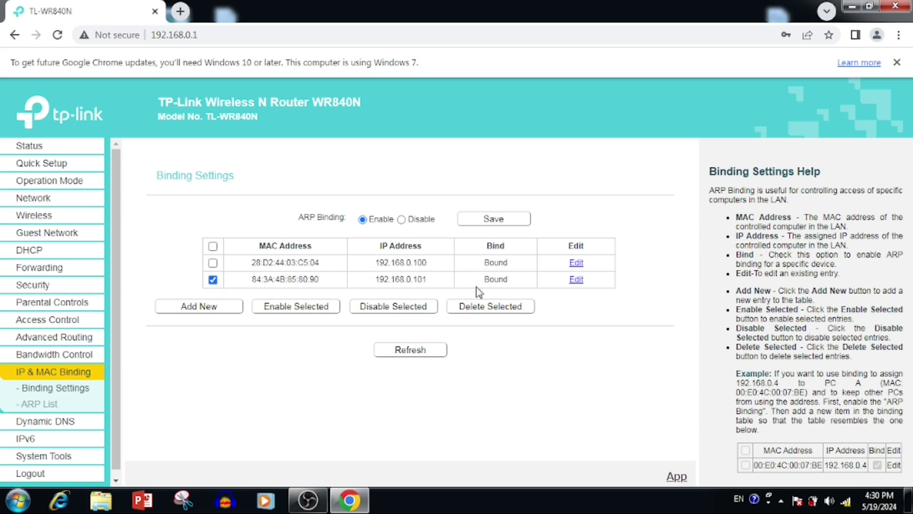
click(406, 307)
click(212, 279)
click(503, 306)
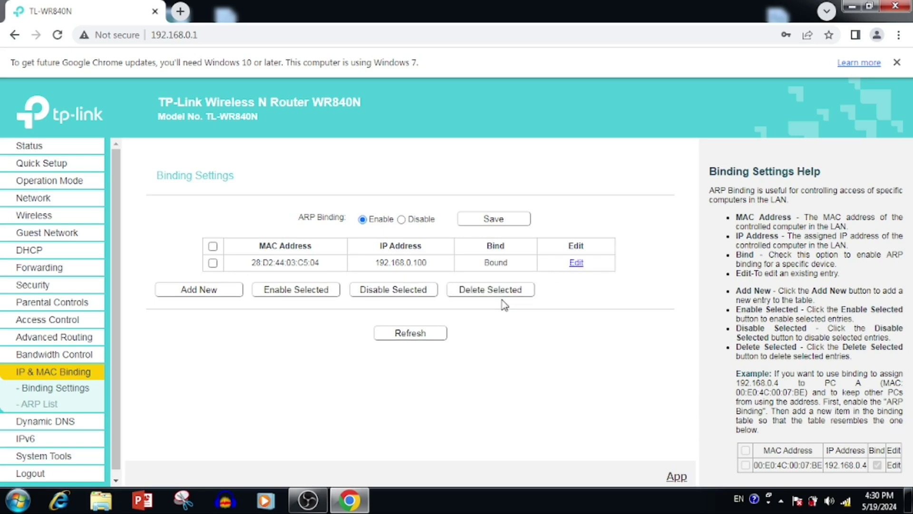
- With No-IP as provider, enter domain myserver.ddns.net plus the account username and password
click(76, 421)
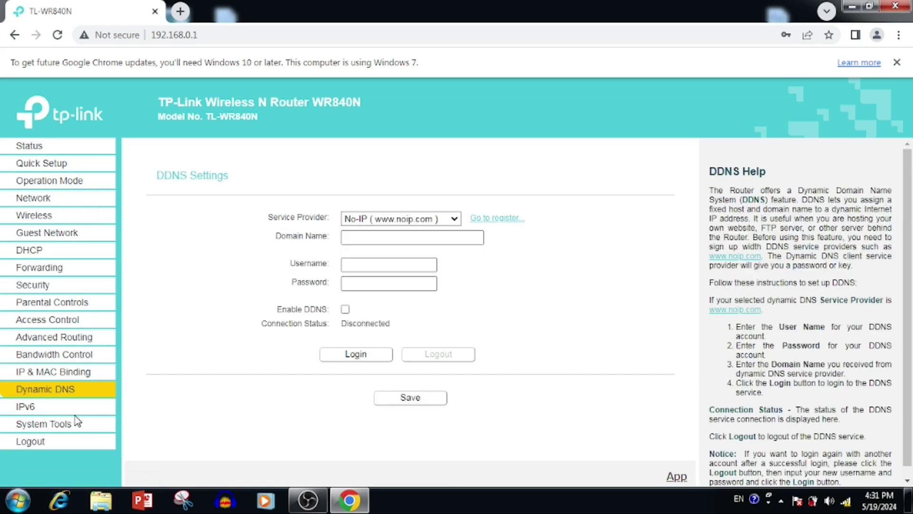
click(408, 222)
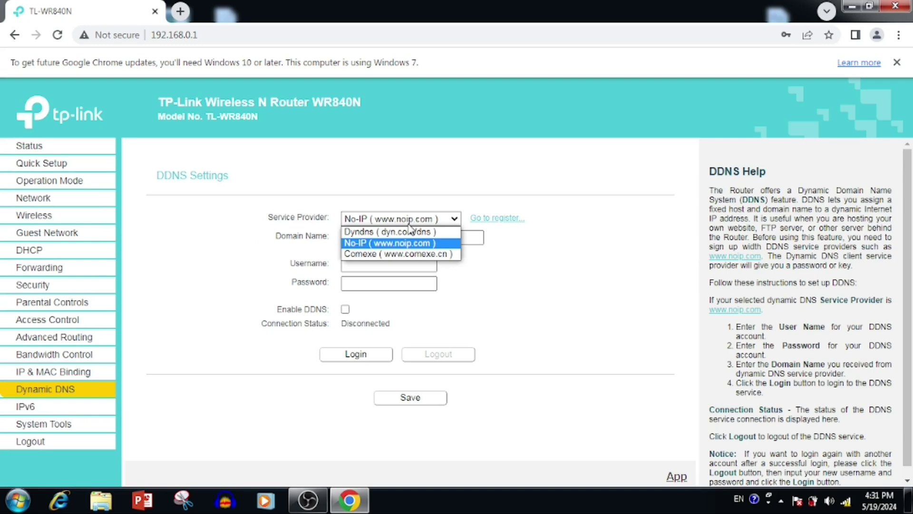
click(371, 242)
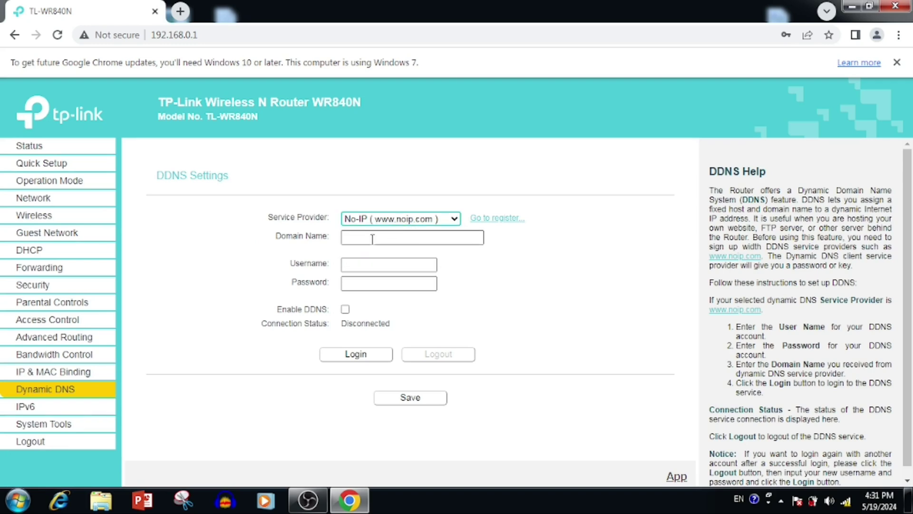
click(372, 241)
text(my)
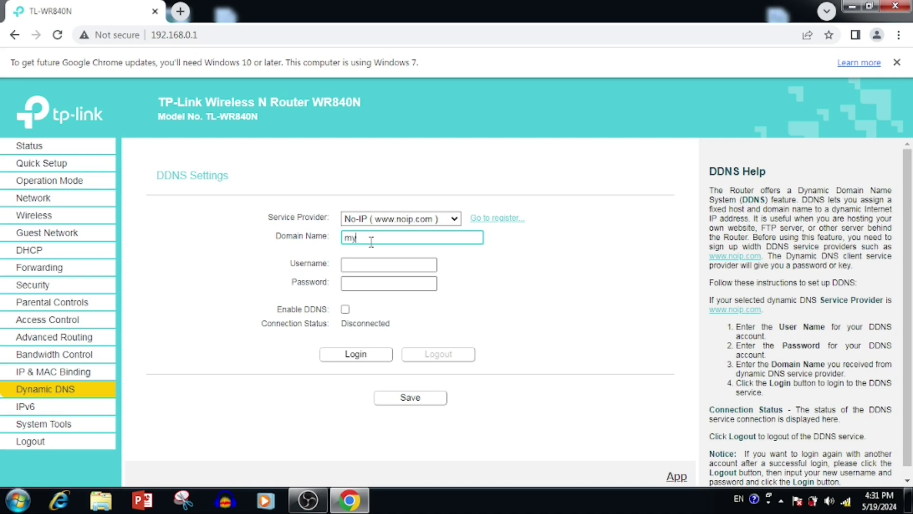
text(server.ddns.net)
key(Tab)
text(m)
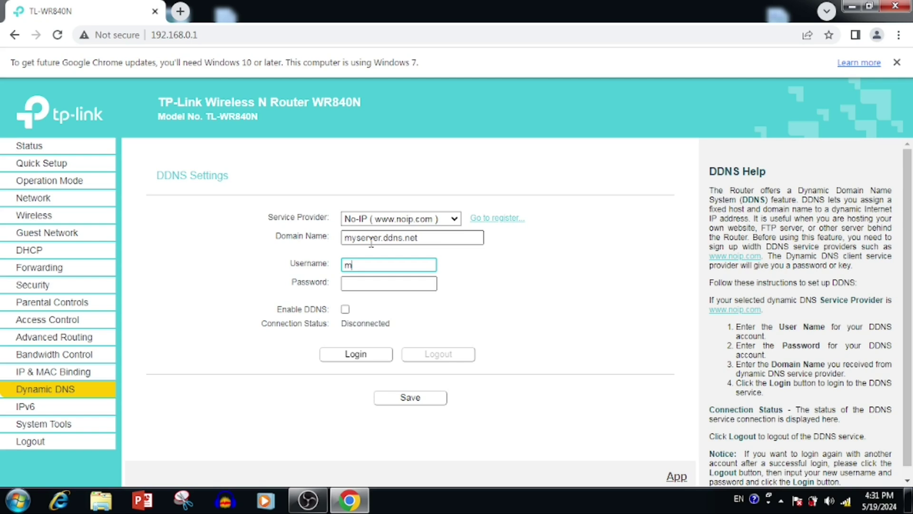
text(ynoipuser)
key(Tab)
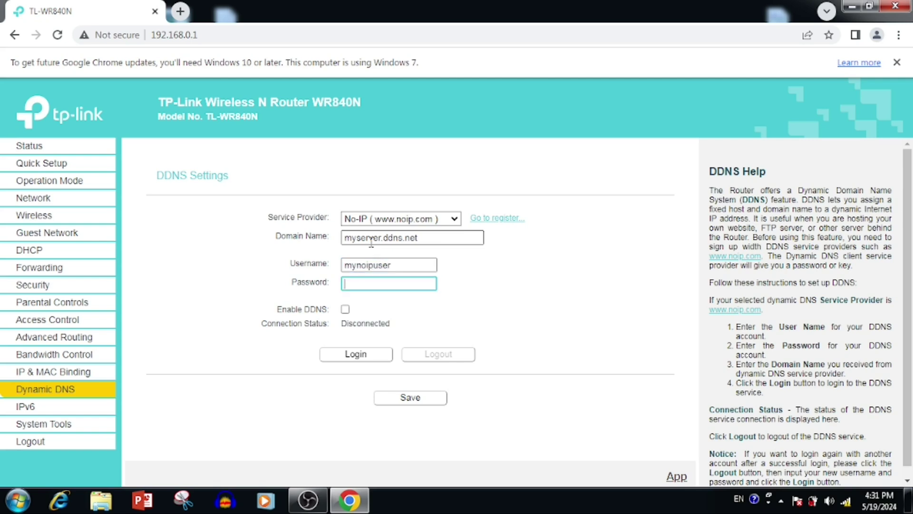
text(**************)
- Enable DDNS, log in to No-IP, and save the DDNS settings
click(345, 309)
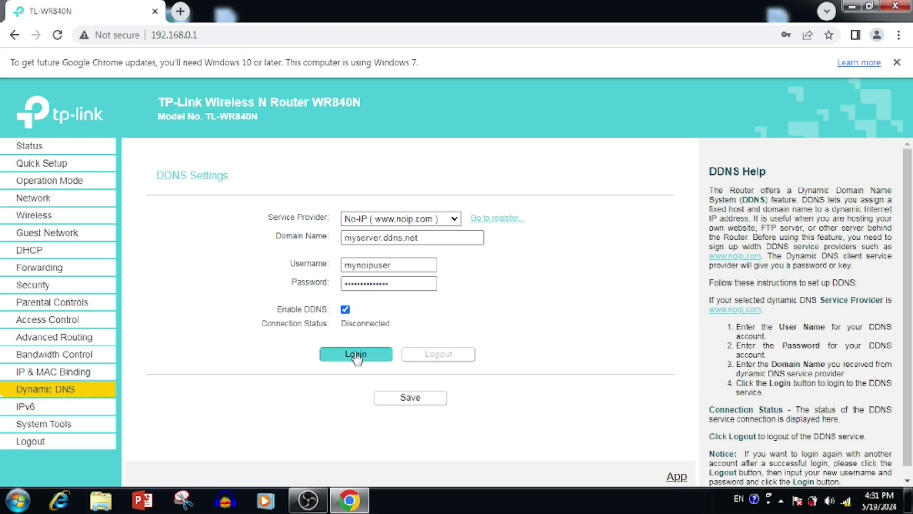
click(357, 355)
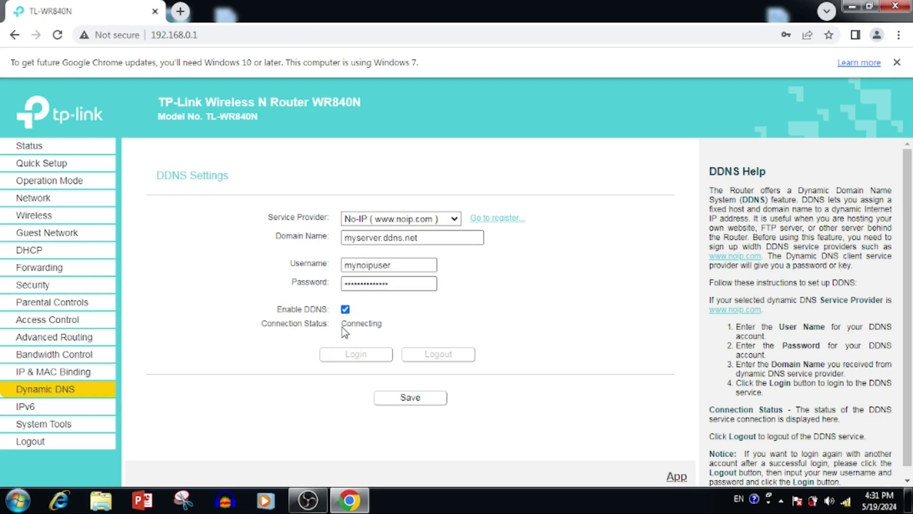
drag(342, 324, 389, 324)
click(391, 328)
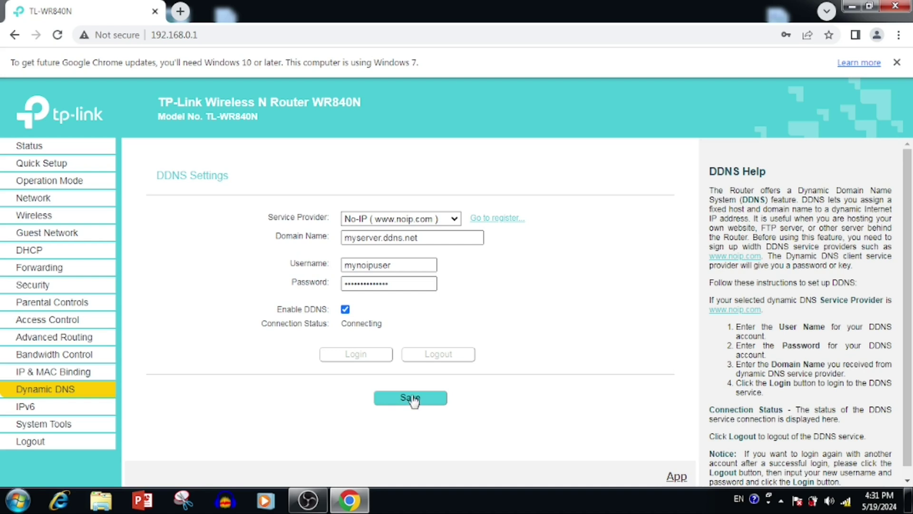
- Start a new virtual server rule with service port range 8000-9000
click(46, 149)
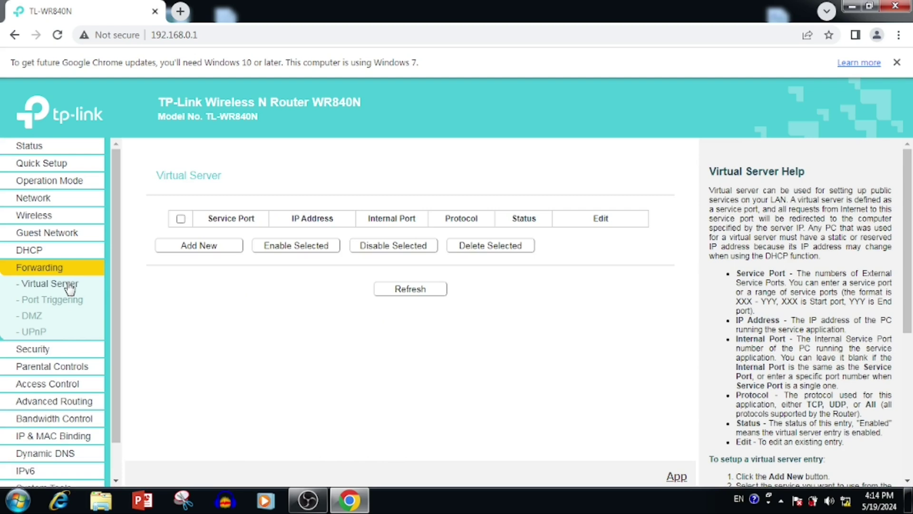
click(211, 245)
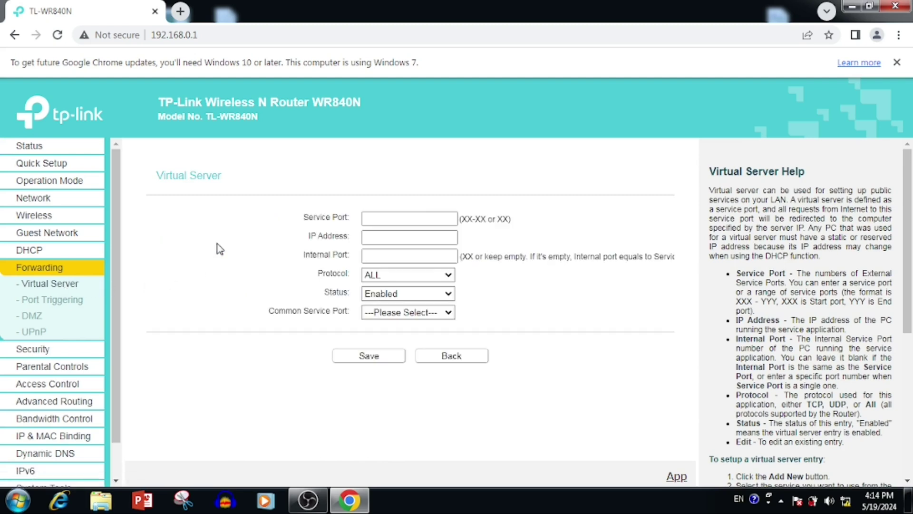
click(365, 215)
text(80)
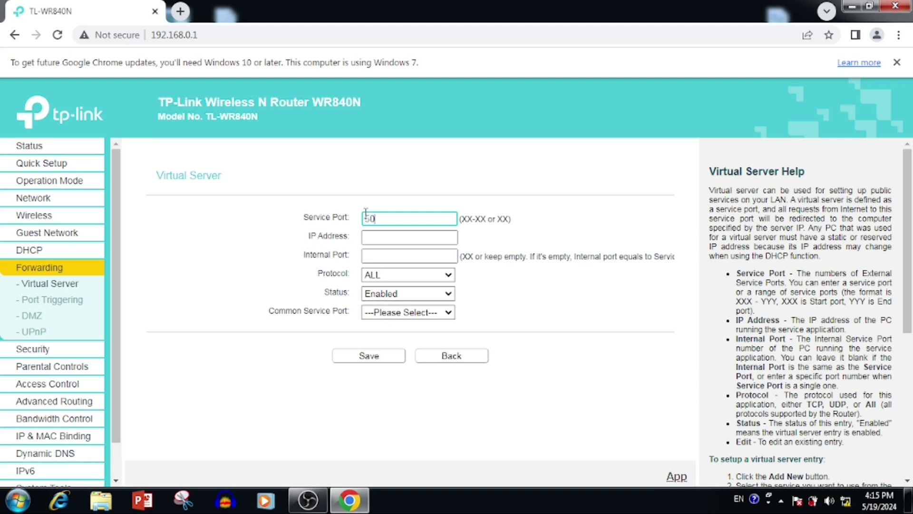
key(BackSpace)
key(BackSpace)
text(8000-9000)
key(Tab)
- Set the rule's IP address to 192.168.0.10 and internal port to 8000
text(192)
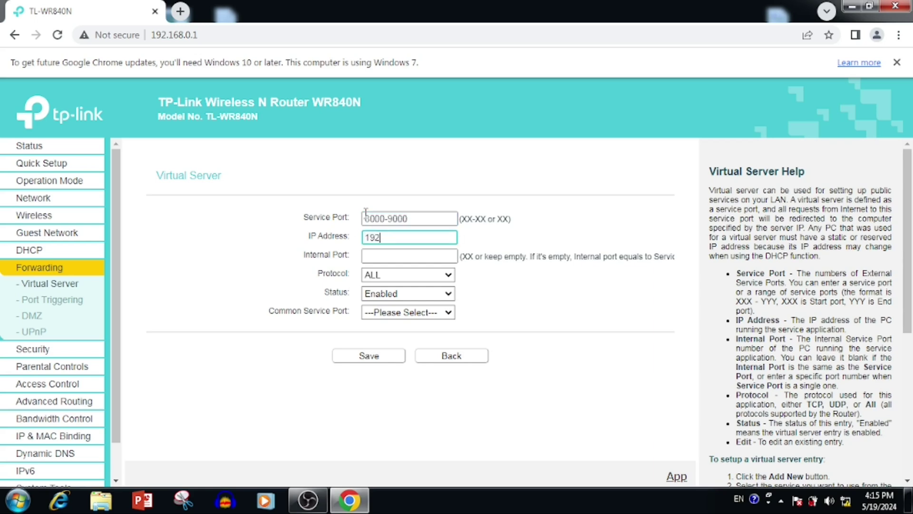
text(.168.0.10)
key(Tab)
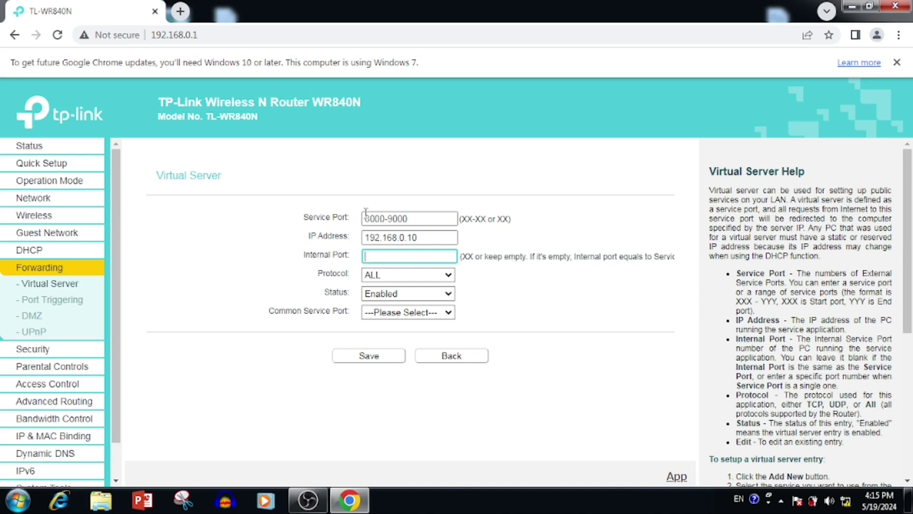
text(8000)
- Set the rule's protocol to TCP and status to Enabled, leaving common service ports unset
click(430, 275)
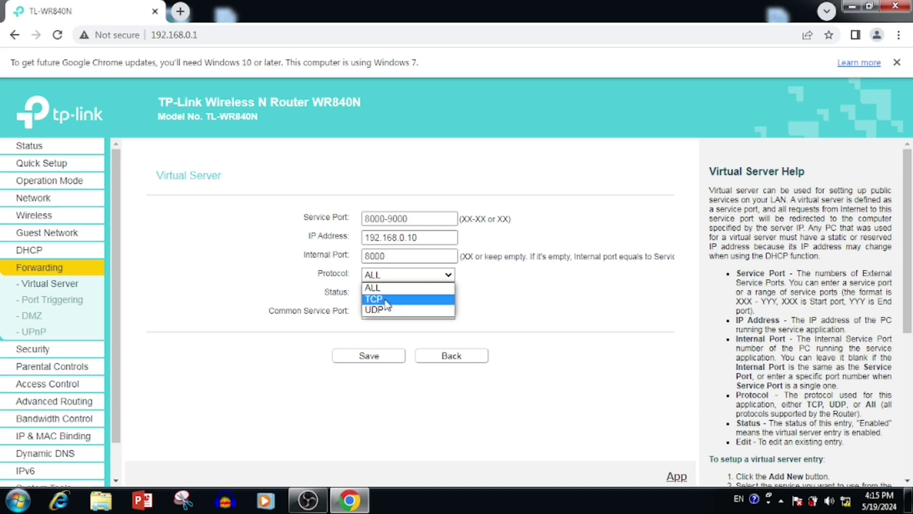
click(398, 299)
click(390, 286)
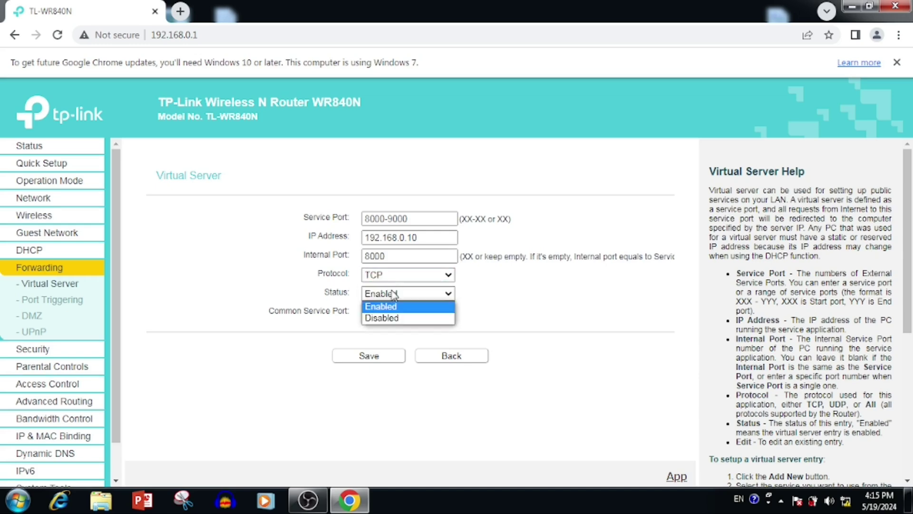
click(325, 316)
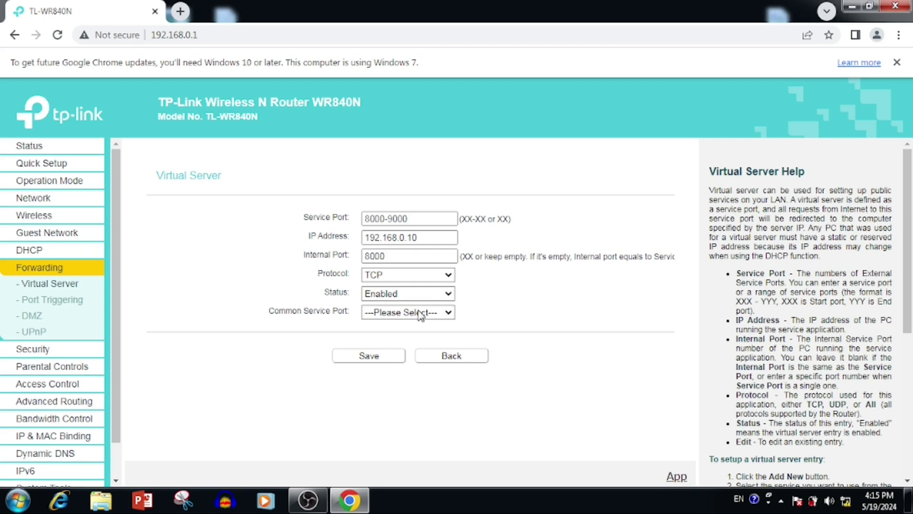
click(420, 314)
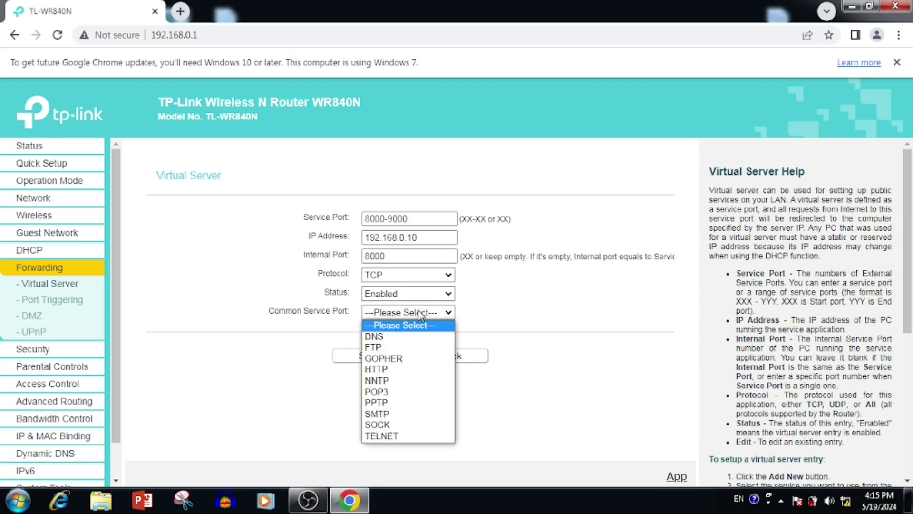
click(293, 321)
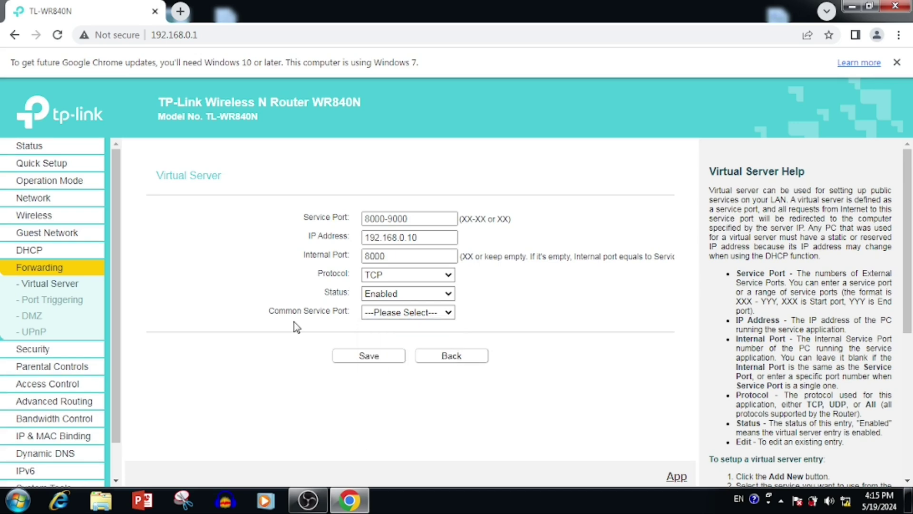
- Save the 8000-9000 rule, then open it for editing and go back without changes
click(369, 356)
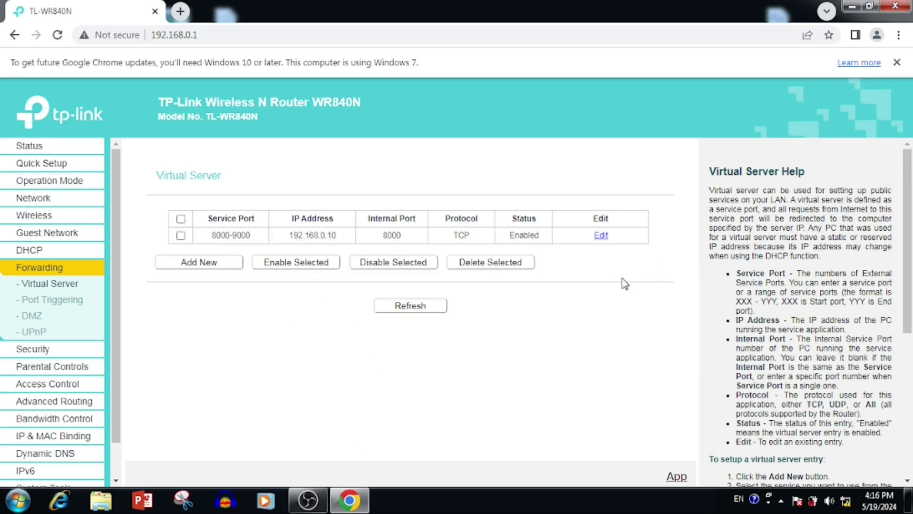
click(601, 235)
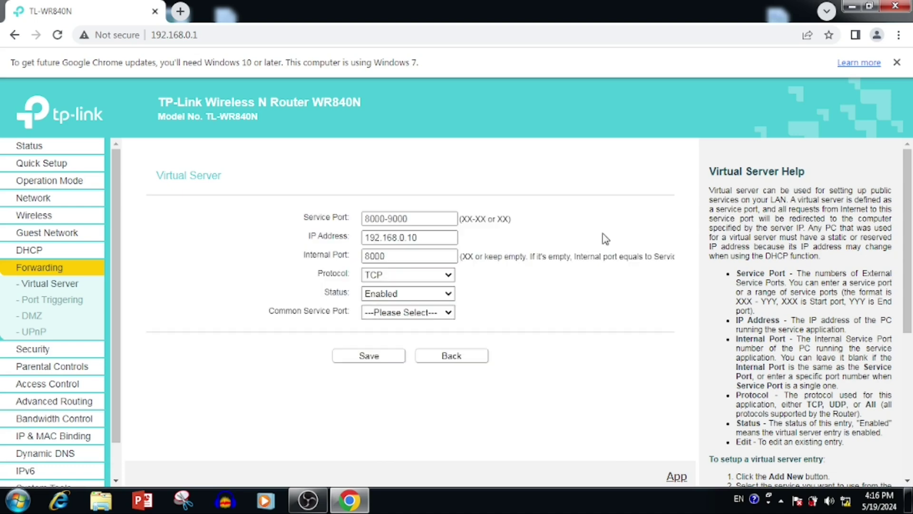
click(440, 278)
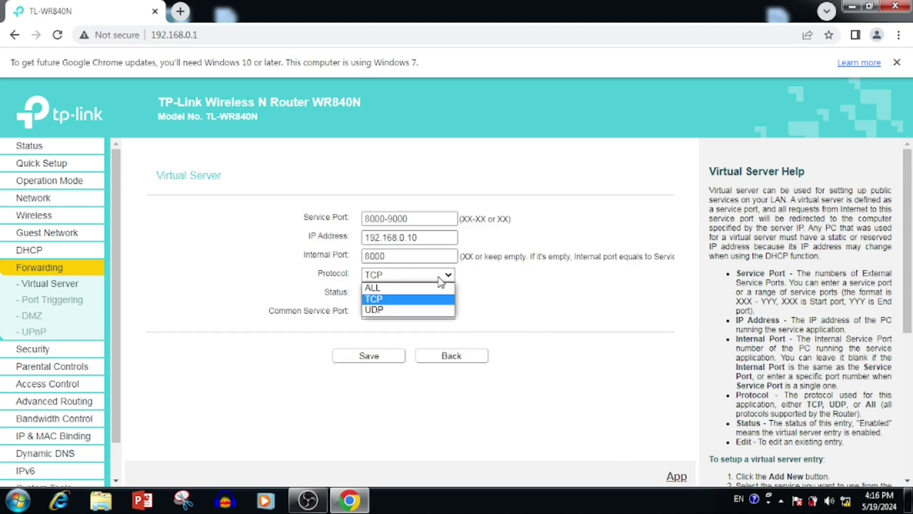
click(529, 305)
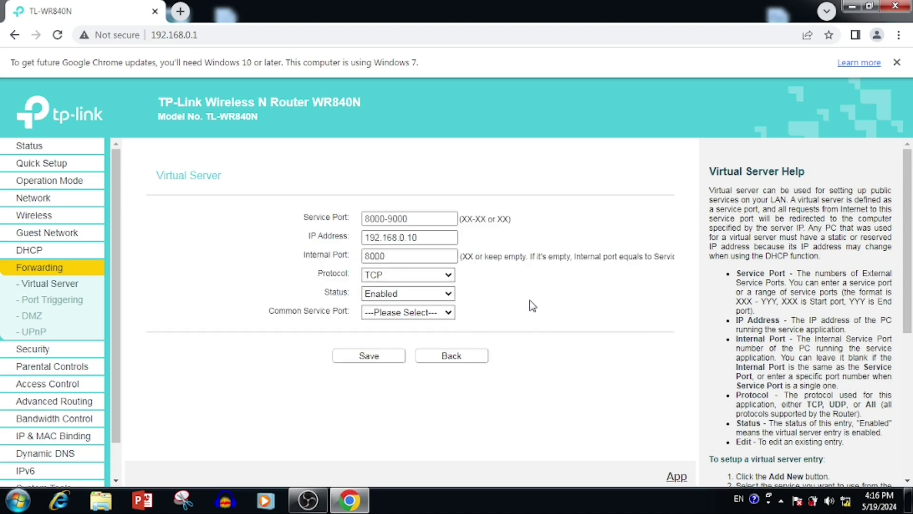
click(464, 357)
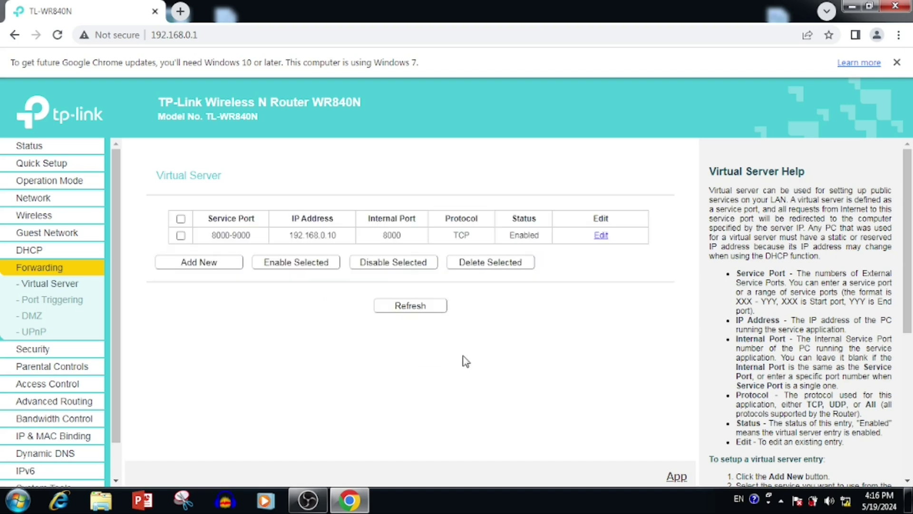
- Disable the 8000-9000 virtual server rule
click(181, 236)
click(421, 273)
double_click(537, 238)
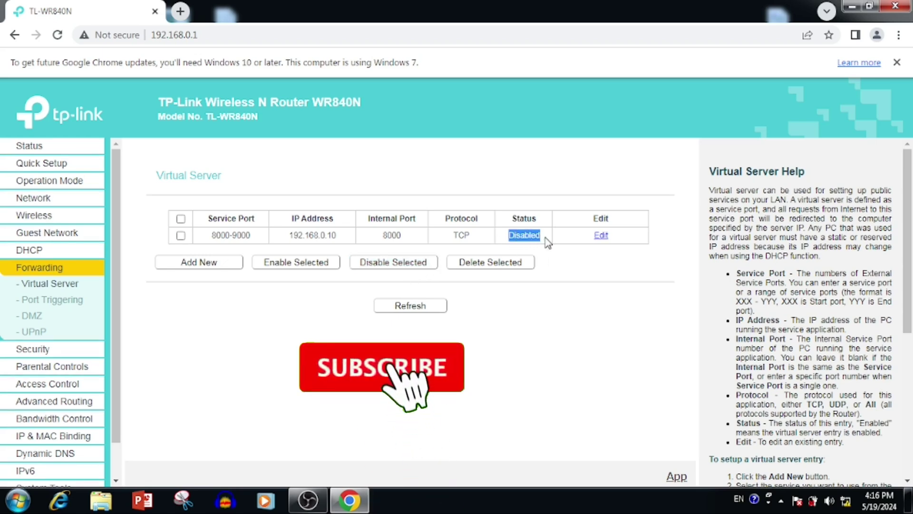
click(634, 269)
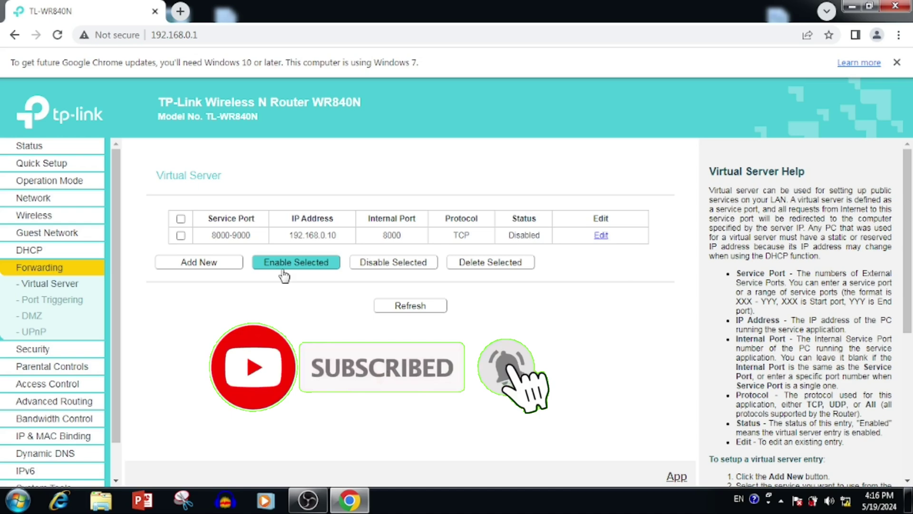
- Re-enable the 8000-9000 rule, then delete it
click(181, 235)
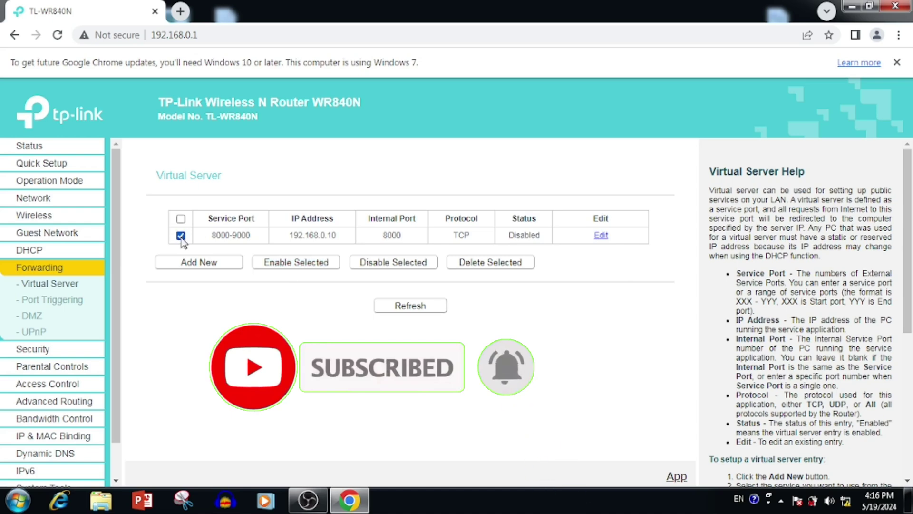
click(300, 266)
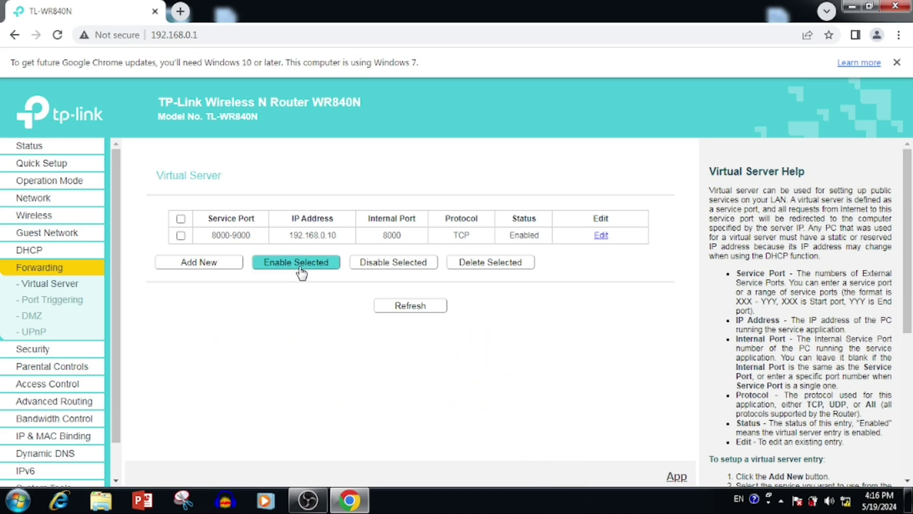
click(181, 235)
click(510, 274)
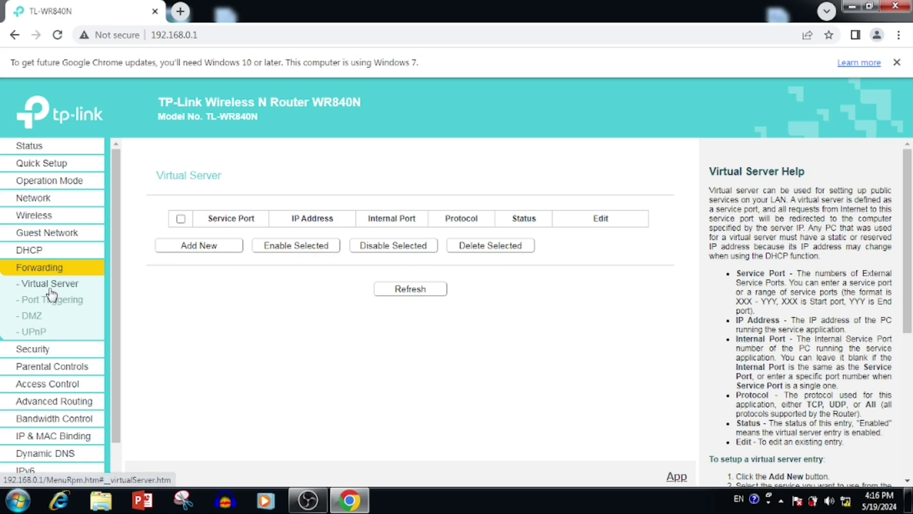
- Save DMZ enabled with host 192.168.0.10, then switch DMZ to Disable and save again
click(33, 316)
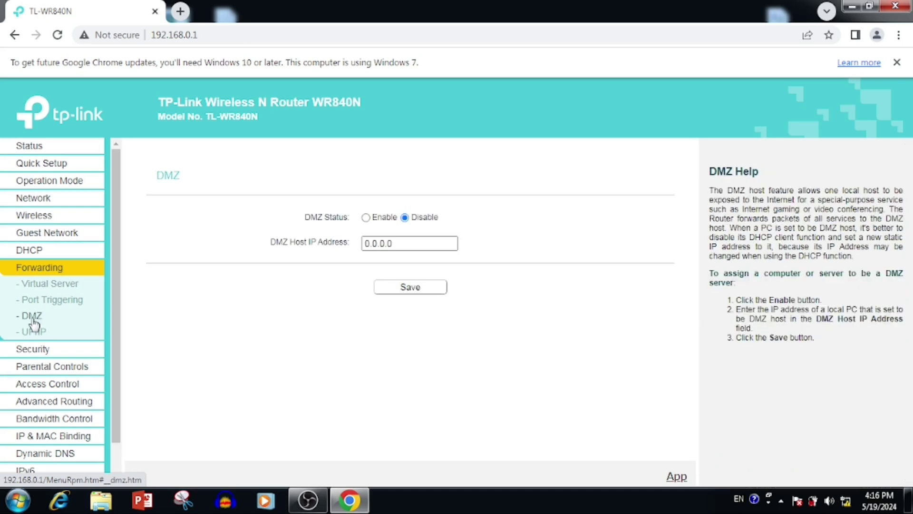
click(366, 218)
drag(399, 242, 305, 268)
text(19)
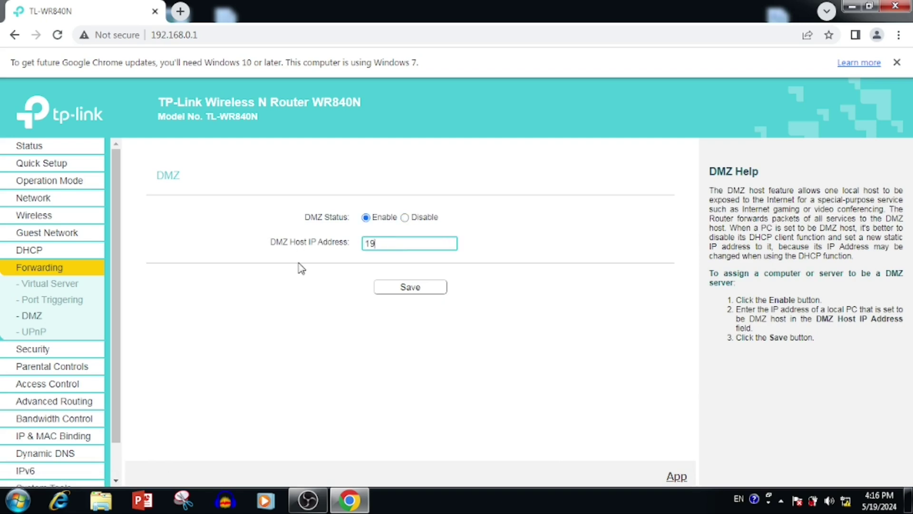
text(2.168.0.10)
click(403, 290)
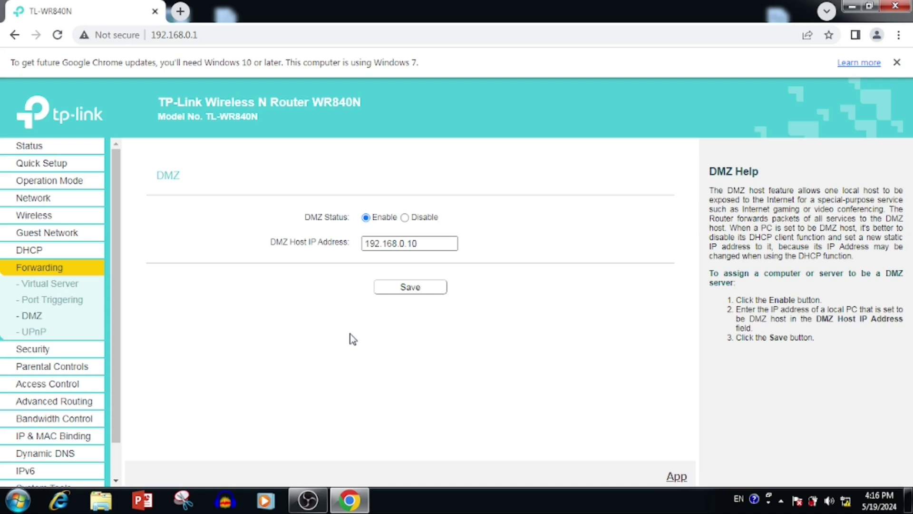
click(405, 218)
click(409, 287)
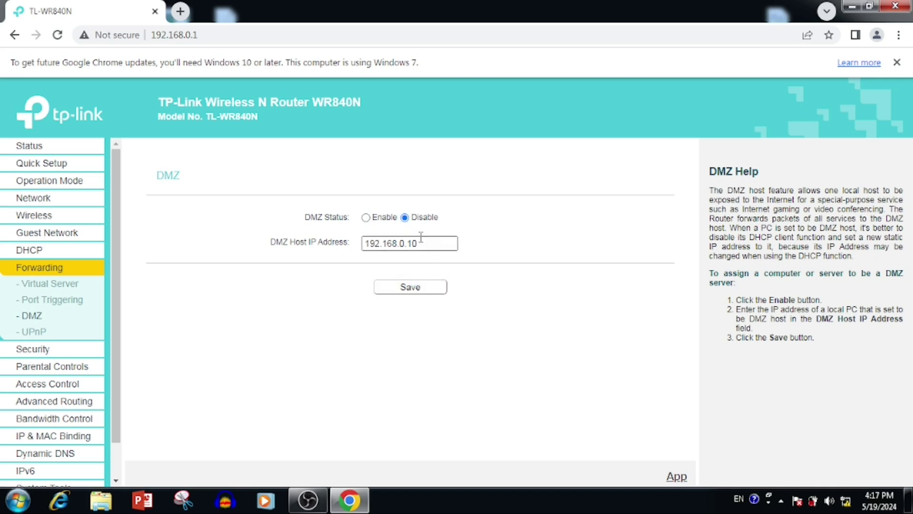